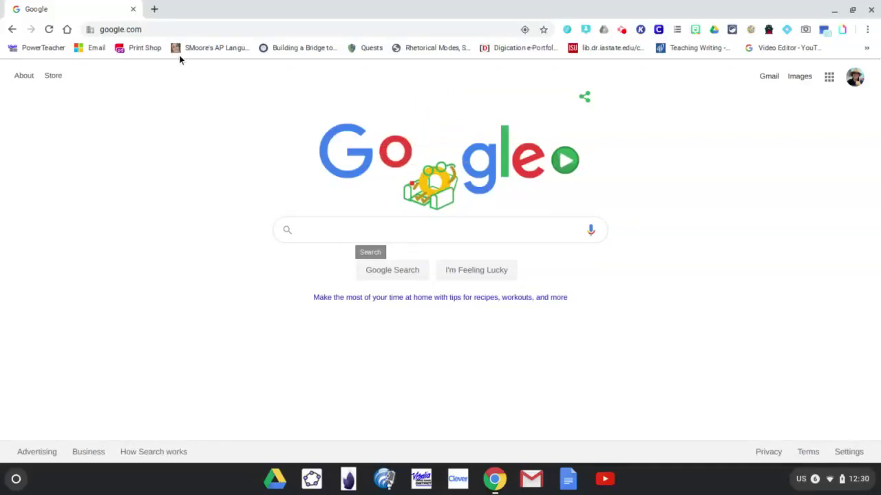
Step: Run a Google search for 'dualless'
{"action": "left_click", "coordinate": [346, 230]}
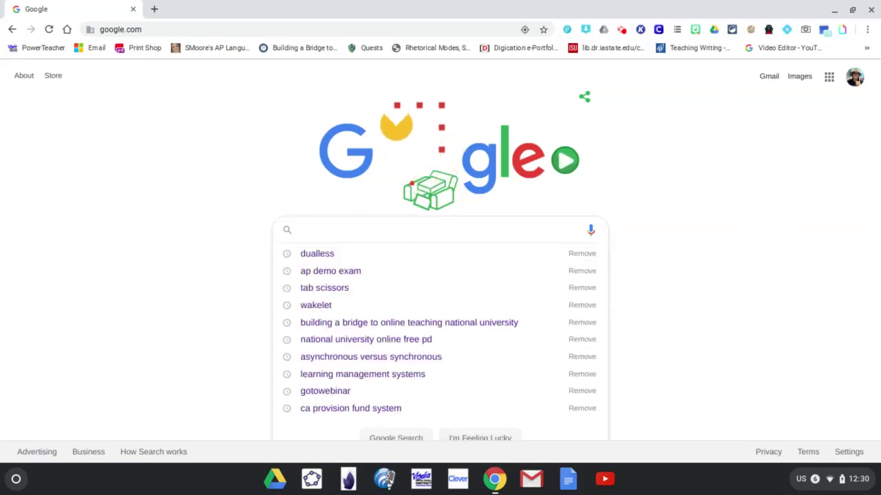
{"action": "type", "text": "dualless"}
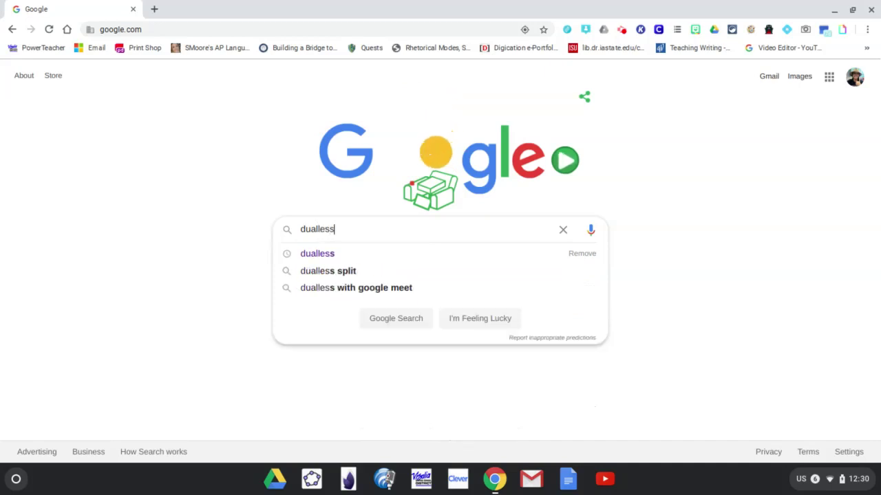
{"action": "key", "text": "Return"}
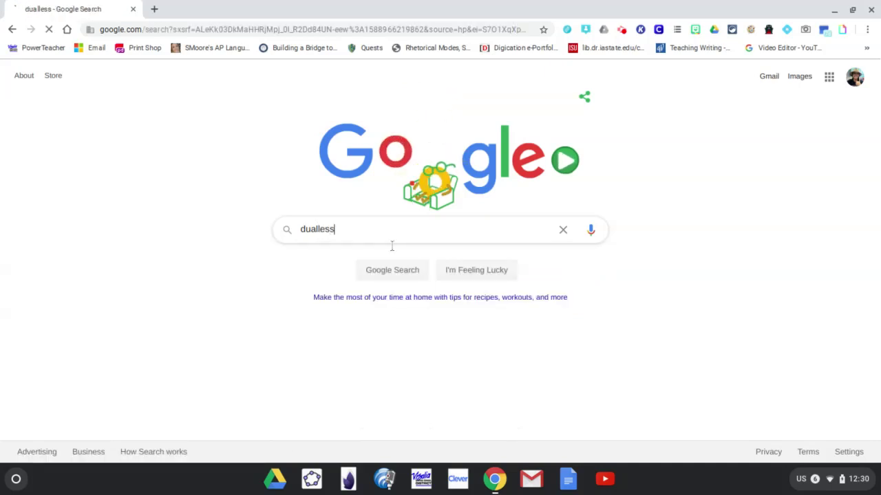
Step: Add the Dualless extension to Chrome from its Web Store page and dismiss the added notice
{"action": "left_click", "coordinate": [143, 178]}
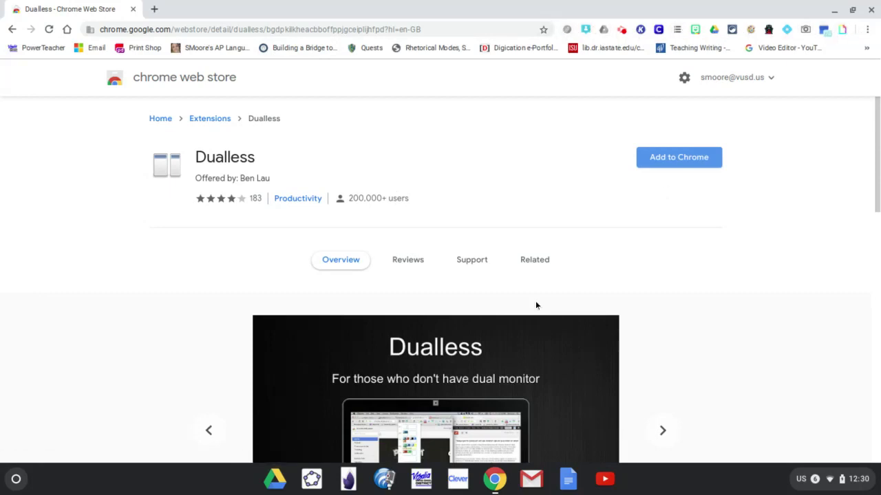
{"action": "left_click", "coordinate": [824, 31]}
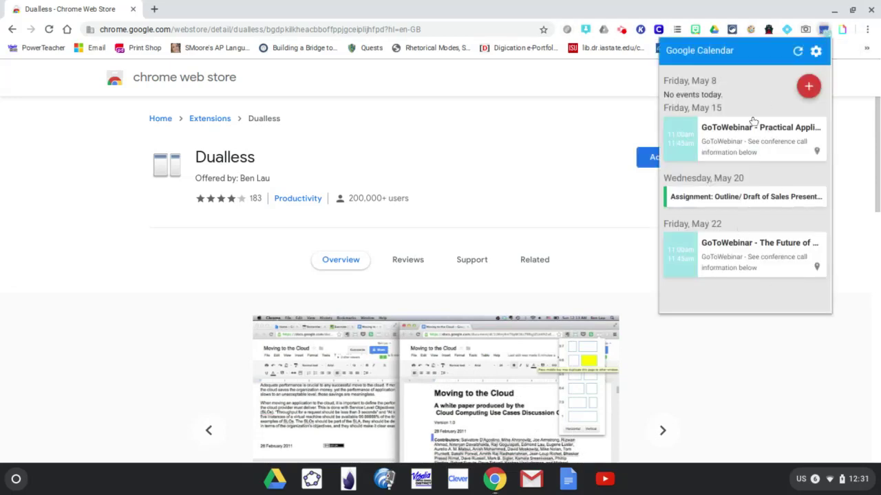
{"action": "left_click", "coordinate": [825, 30]}
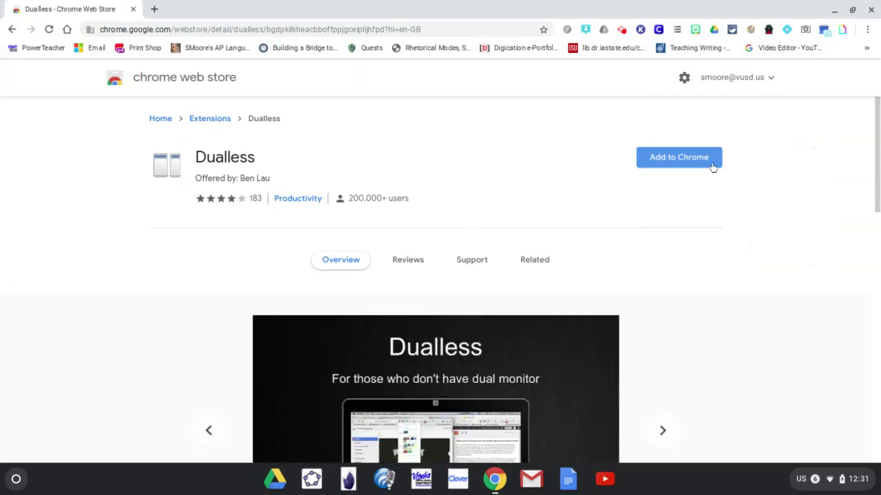
{"action": "left_click", "coordinate": [678, 159]}
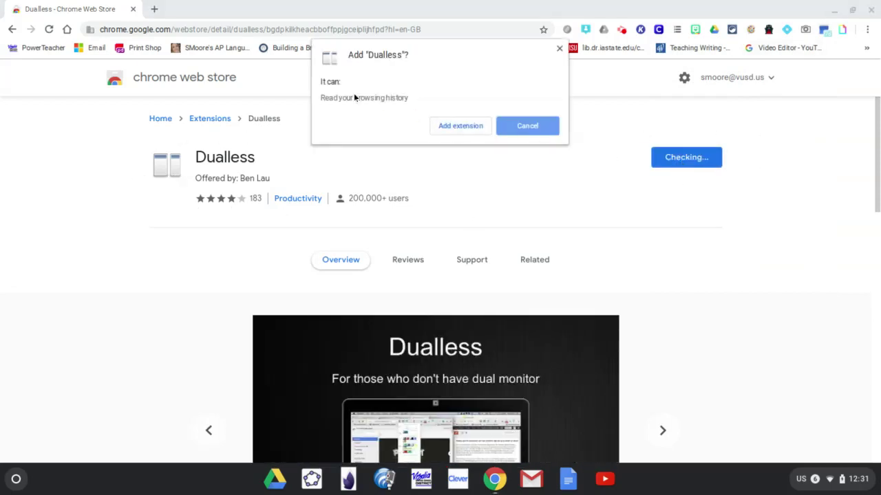
{"action": "left_click", "coordinate": [454, 126]}
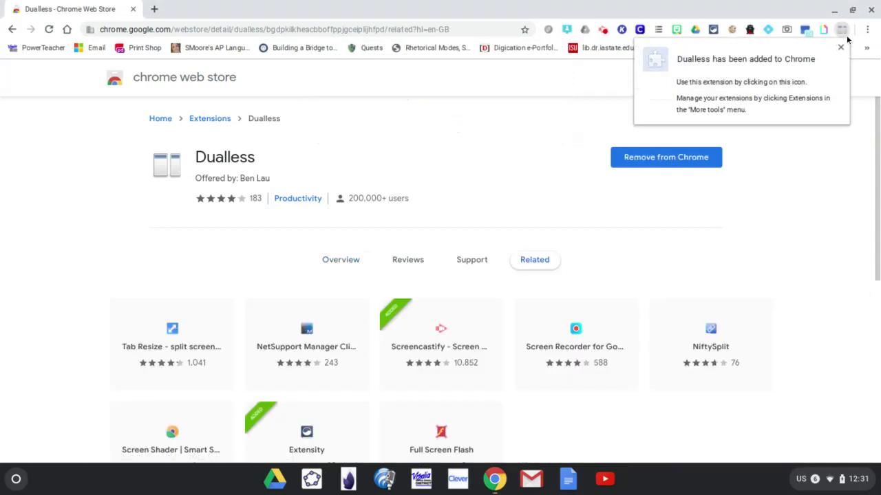
{"action": "left_click", "coordinate": [841, 49]}
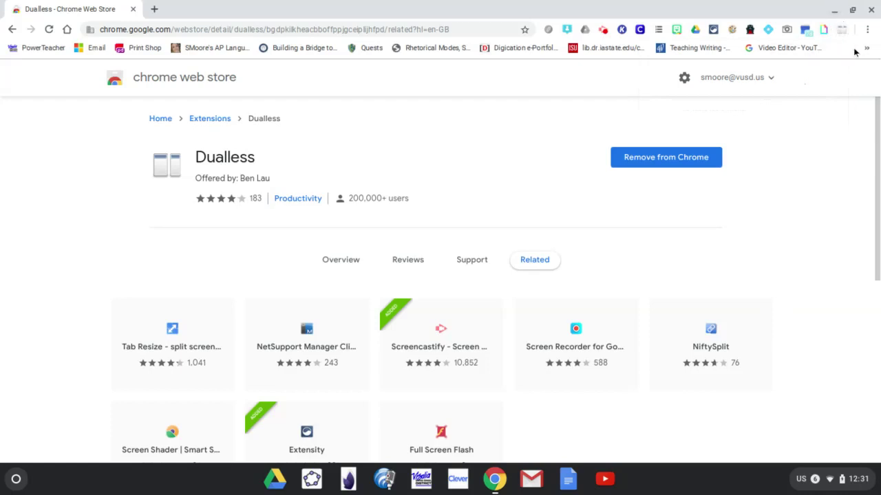
Step: Search 'ap demo exam' to open the AP 2020 Exam demo, then enter 'drive.goog' in a new tab
{"action": "left_click", "coordinate": [390, 29]}
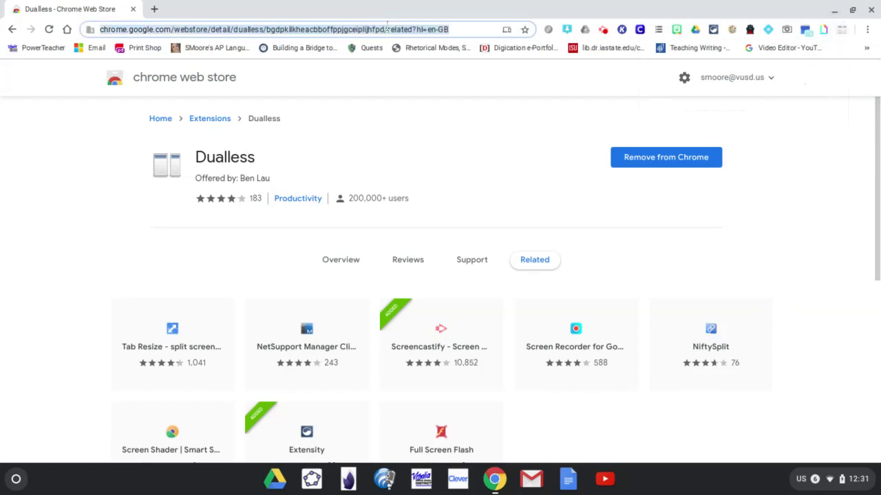
{"action": "type", "text": "ap demo exam"}
{"action": "key", "text": "Return"}
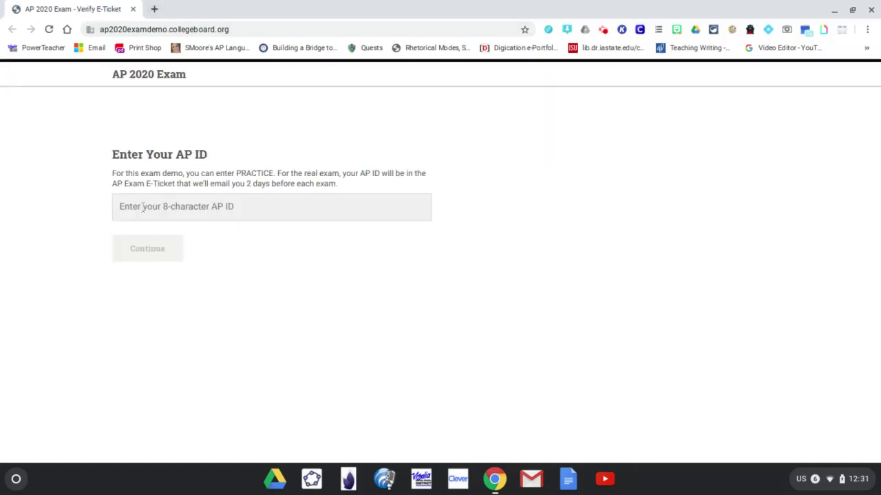
{"action": "left_click", "coordinate": [155, 10]}
{"action": "type", "text": "drive.g"}
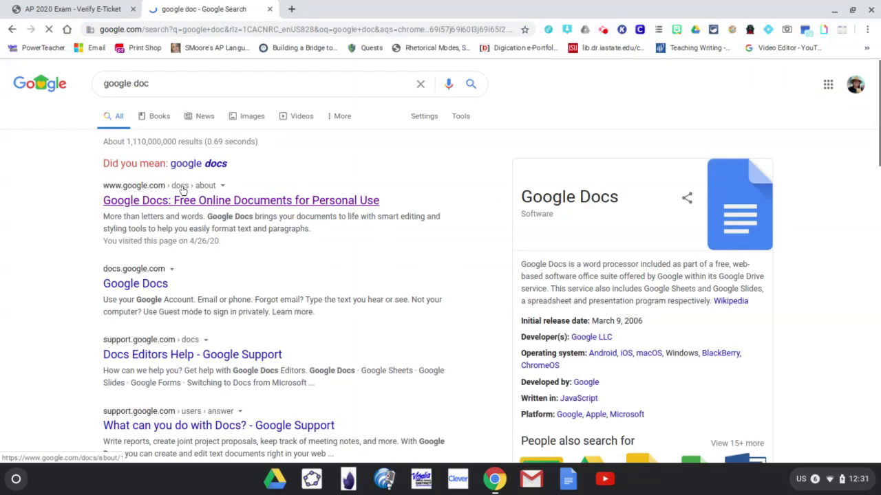
Step: Open Google Docs and start a Blank document beside the AP 2020 Exam tab
{"action": "left_click", "coordinate": [169, 197]}
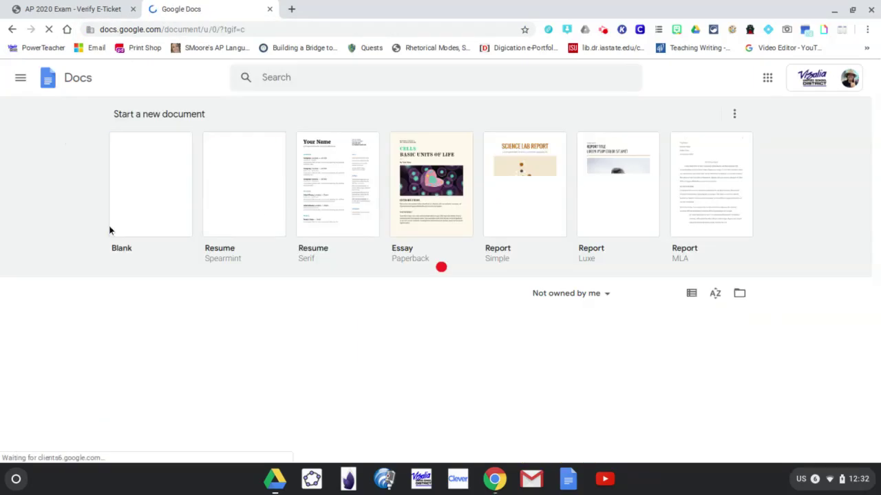
{"action": "left_click", "coordinate": [152, 190]}
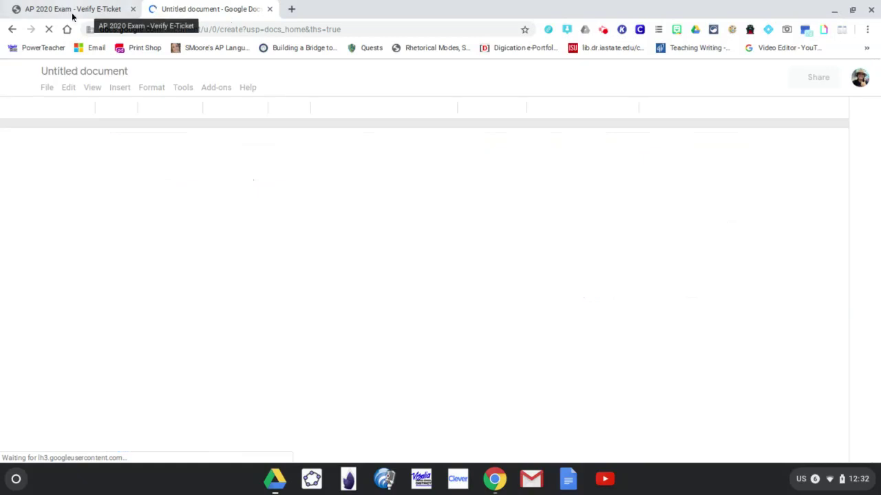
{"action": "left_click", "coordinate": [117, 15]}
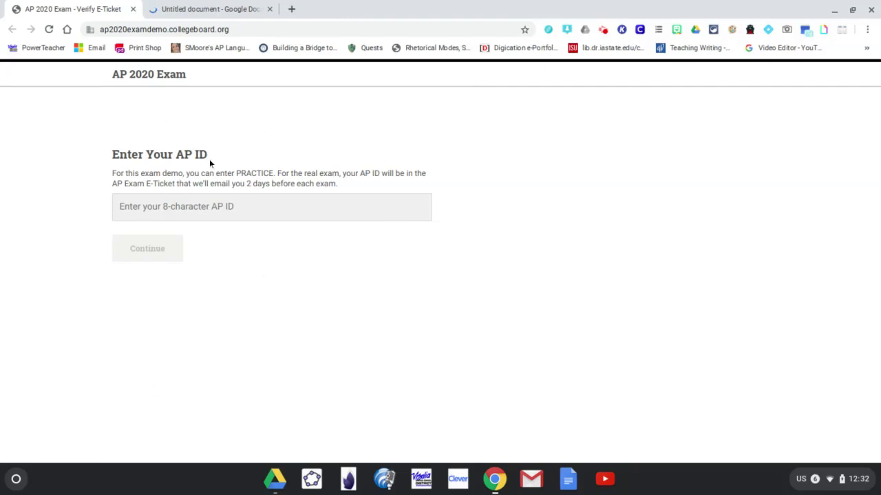
{"action": "left_click", "coordinate": [211, 7]}
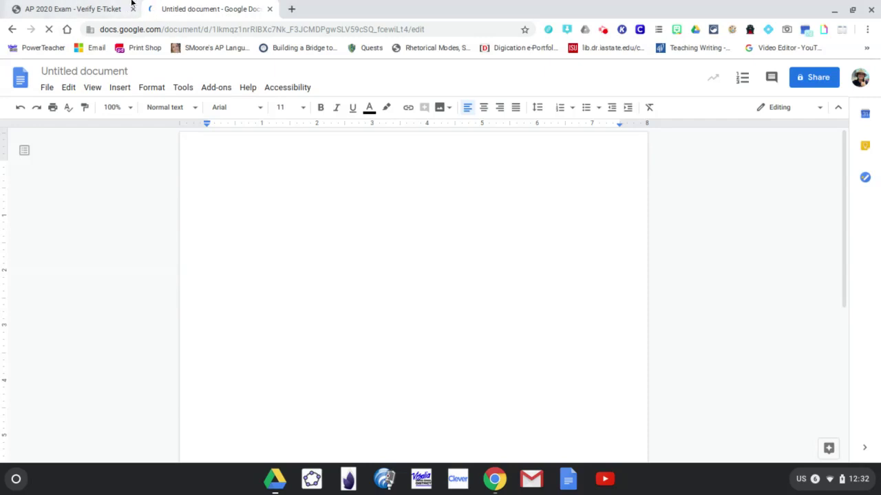
Step: Apply Dualless's 5:5 layout with the untitled Doc left and the AP exam page right
{"action": "left_click", "coordinate": [841, 32]}
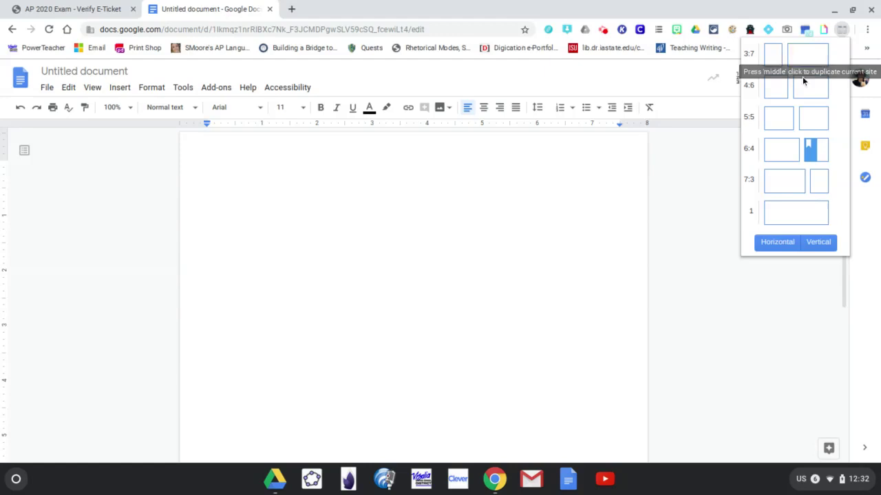
{"action": "left_click", "coordinate": [772, 127]}
{"action": "right_click", "coordinate": [772, 127]}
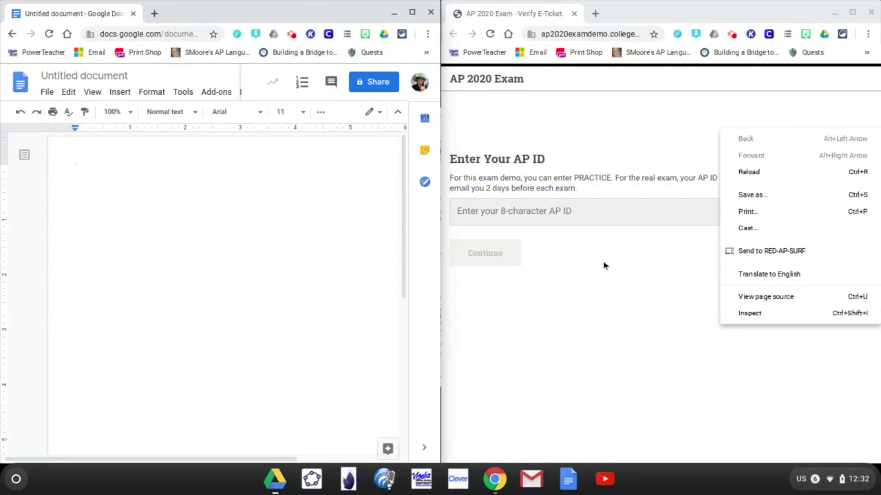
Step: Enter 'PRACTICE' as the AP ID in the exam demo and close its welcome dialog
{"action": "left_click", "coordinate": [543, 215]}
{"action": "left_click", "coordinate": [511, 215]}
{"action": "type", "text": "PRACTICE"}
{"action": "key", "text": "Return"}
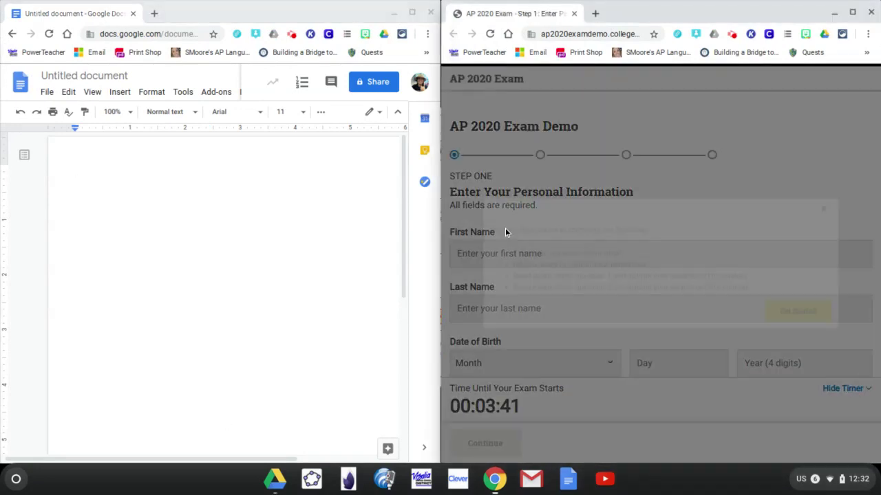
{"action": "left_click", "coordinate": [821, 321]}
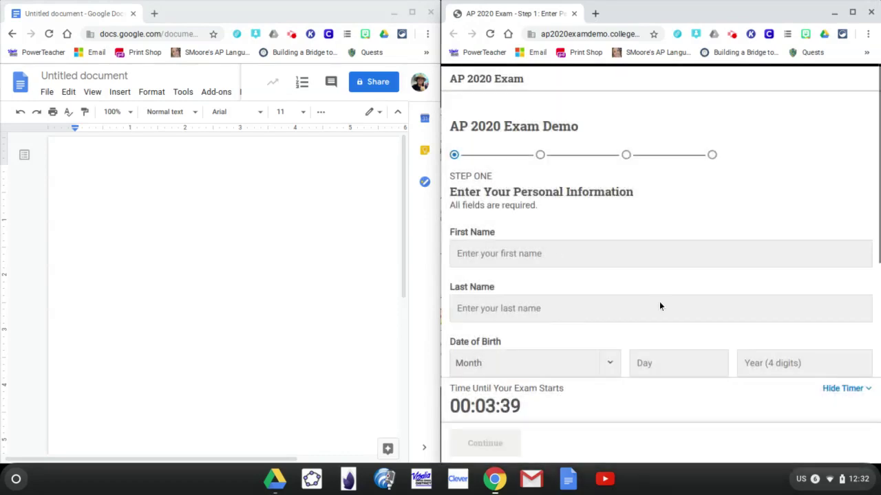
{"action": "scroll", "coordinate": [647, 275], "scroll_direction": "down", "scroll_amount": 5}
{"action": "scroll", "coordinate": [630, 304], "scroll_direction": "down", "scroll_amount": 1}
{"action": "scroll", "coordinate": [603, 287], "scroll_direction": "up", "scroll_amount": 5}
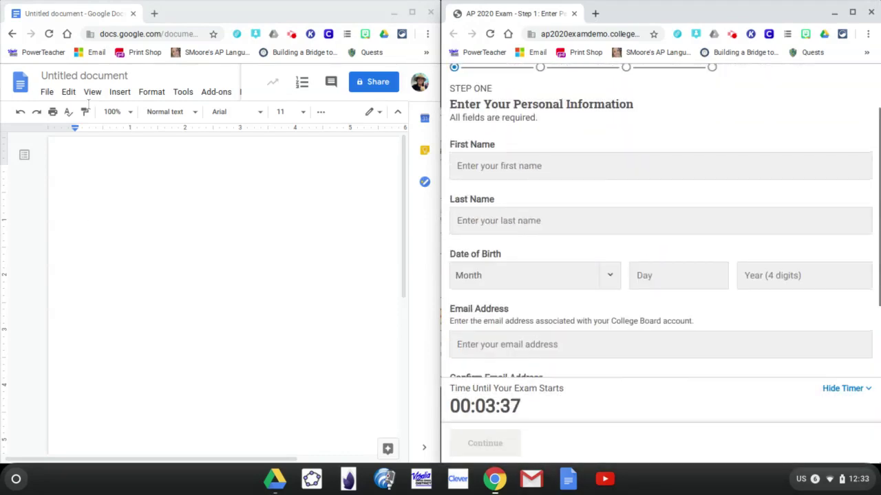
Step: Type a right-aligned 'AP ID' line with the student's initials below, then restore left alignment
{"action": "left_click", "coordinate": [118, 172]}
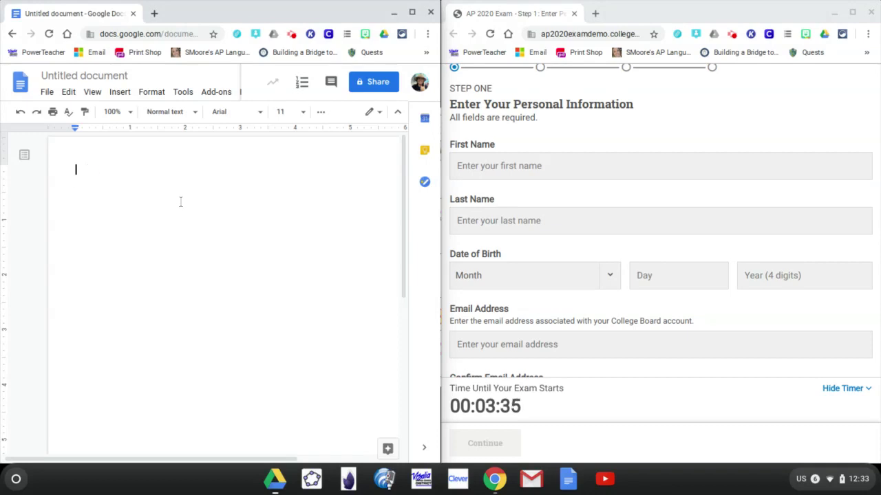
{"action": "left_click", "coordinate": [320, 112]}
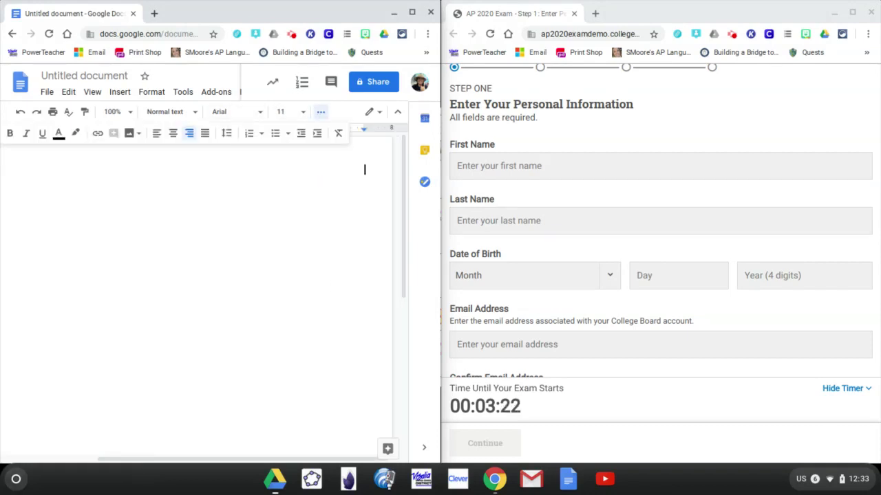
{"action": "type", "text": "AP ID"}
{"action": "key", "text": "Return"}
{"action": "type", "text": "S.M."}
{"action": "key", "text": "Return"}
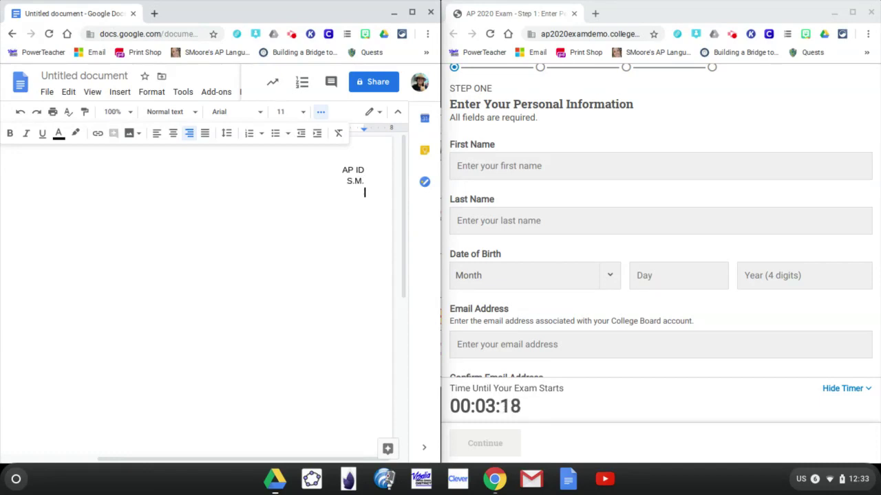
{"action": "left_click", "coordinate": [156, 135]}
Step: Zoom the Google Doc page out to 80% and bring up Dualless's layout choices
{"action": "scroll", "coordinate": [151, 211], "scroll_direction": "left", "scroll_amount": 3}
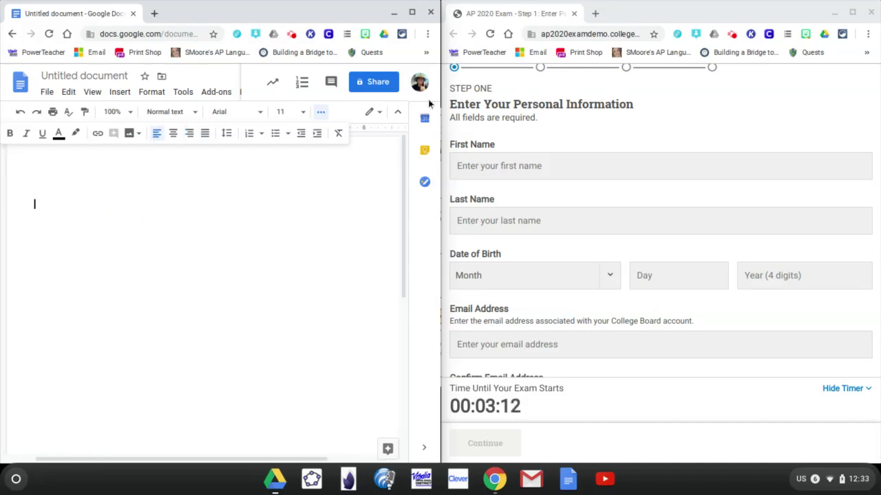
{"action": "left_click", "coordinate": [595, 245]}
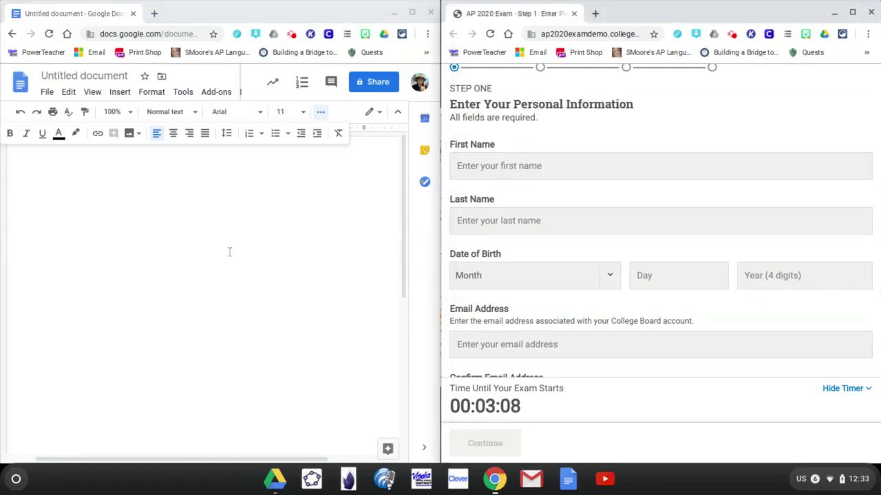
{"action": "left_click", "coordinate": [423, 38]}
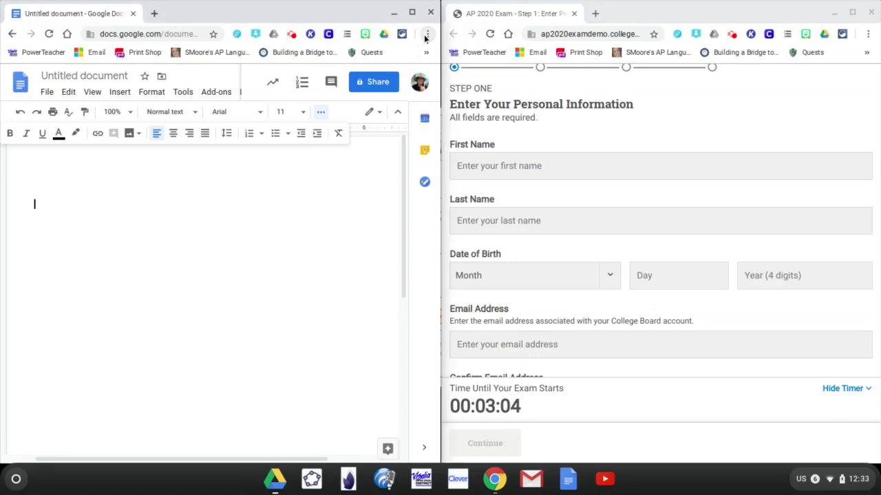
{"action": "left_click", "coordinate": [427, 34]}
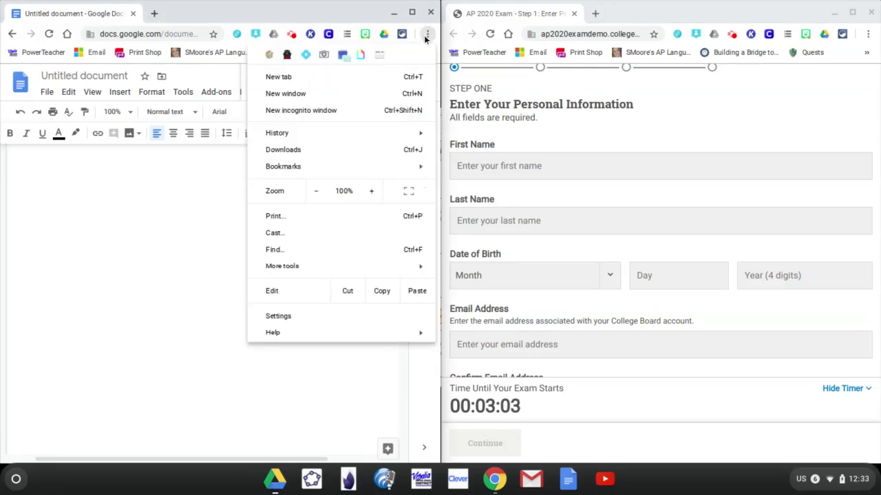
{"action": "left_click", "coordinate": [317, 191]}
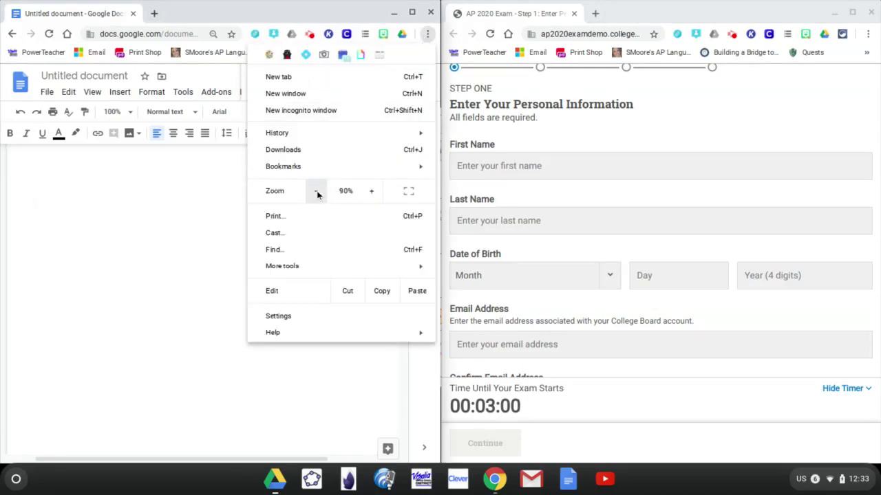
{"action": "left_click", "coordinate": [209, 250]}
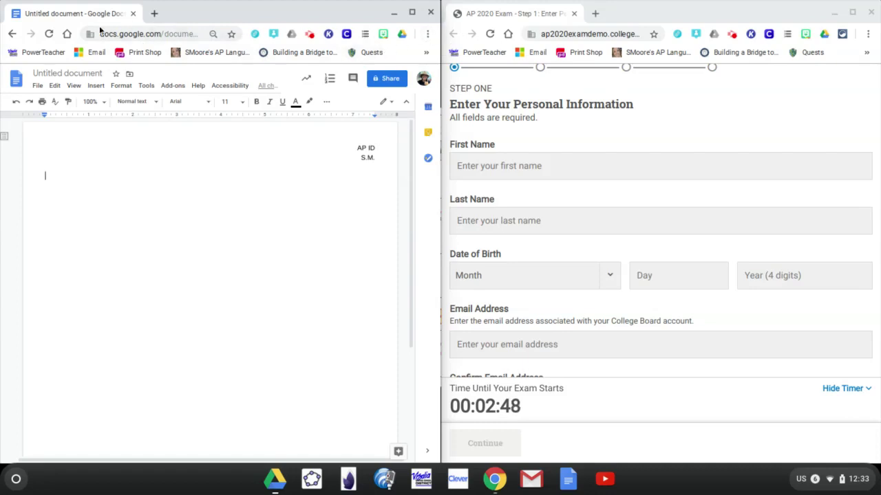
{"action": "left_click", "coordinate": [427, 34]}
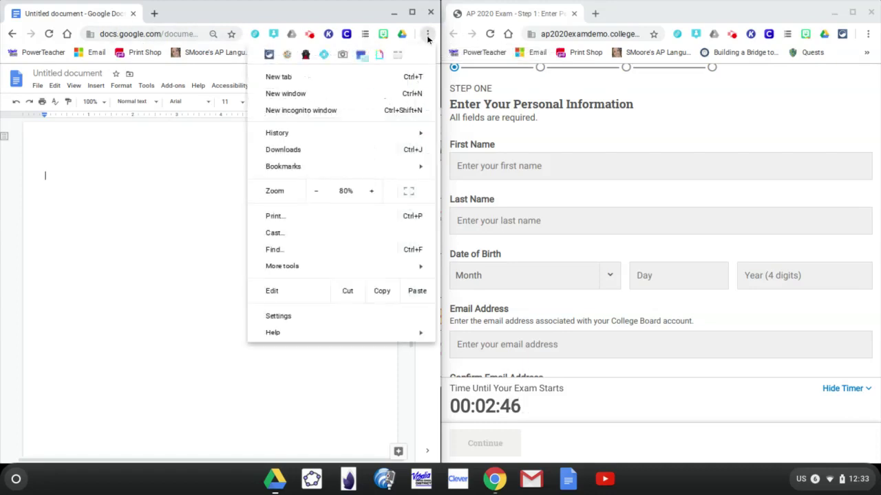
{"action": "left_click", "coordinate": [397, 55]}
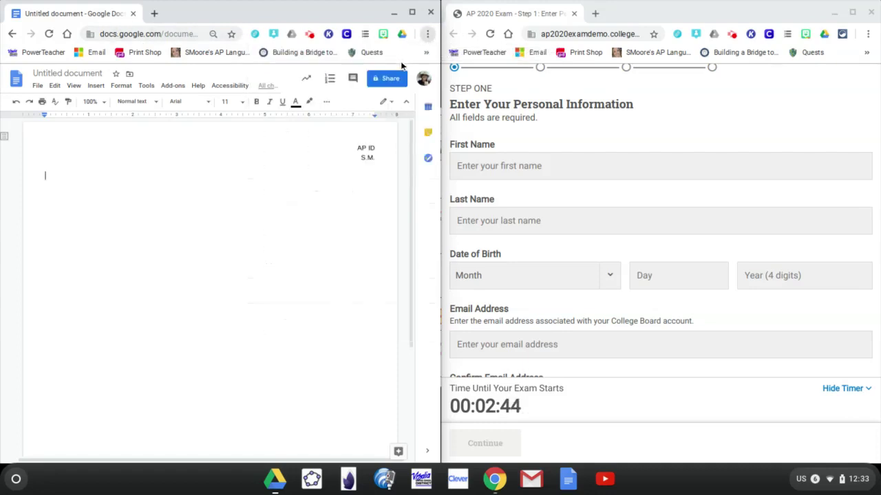
{"action": "left_click", "coordinate": [373, 223]}
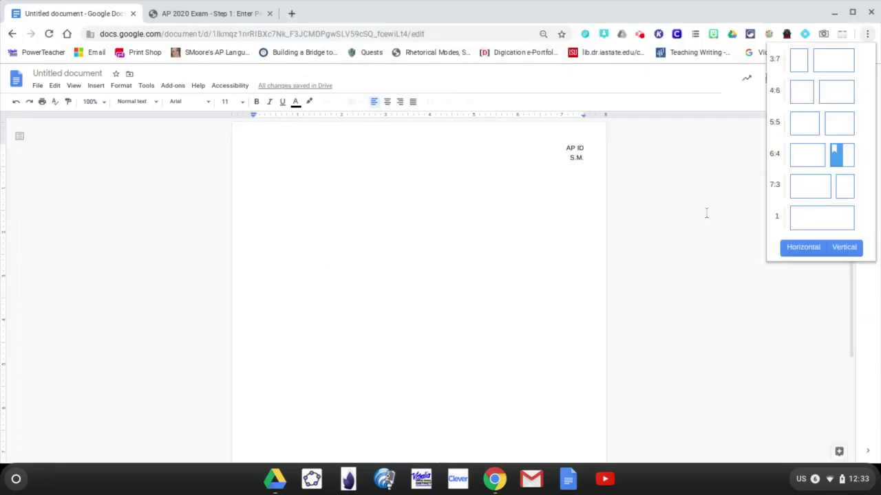
{"action": "left_click", "coordinate": [588, 248]}
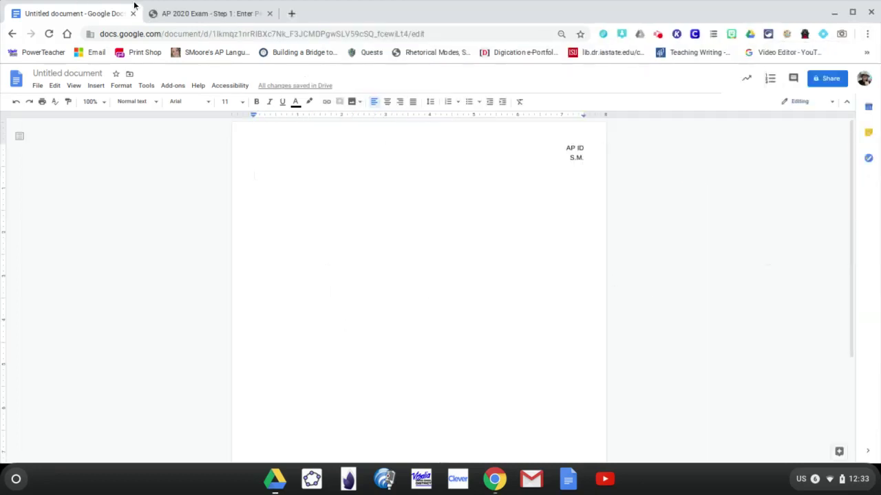
{"action": "left_click", "coordinate": [206, 13]}
{"action": "left_click", "coordinate": [82, 13]}
{"action": "left_click", "coordinate": [207, 13]}
{"action": "left_click", "coordinate": [83, 13]}
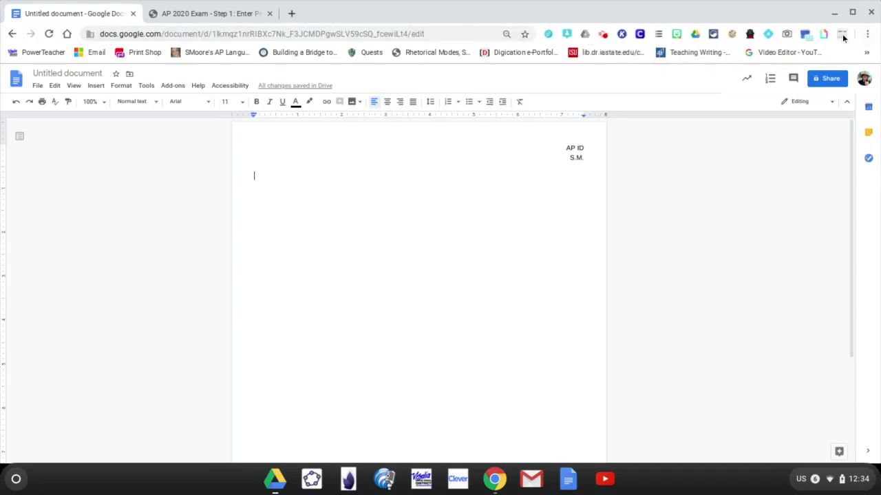
{"action": "left_click", "coordinate": [842, 34]}
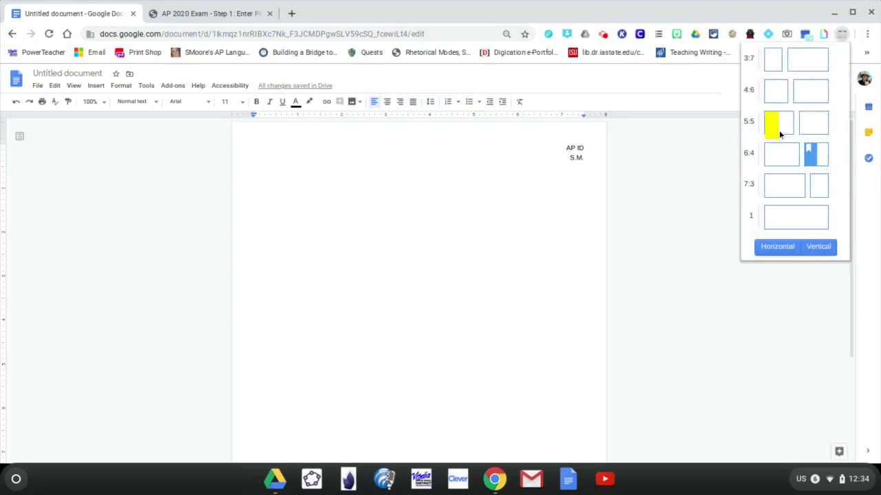
Step: Pick the 5:5 layout, drag the exam window into the left half, and focus the Doc
{"action": "left_click", "coordinate": [779, 130]}
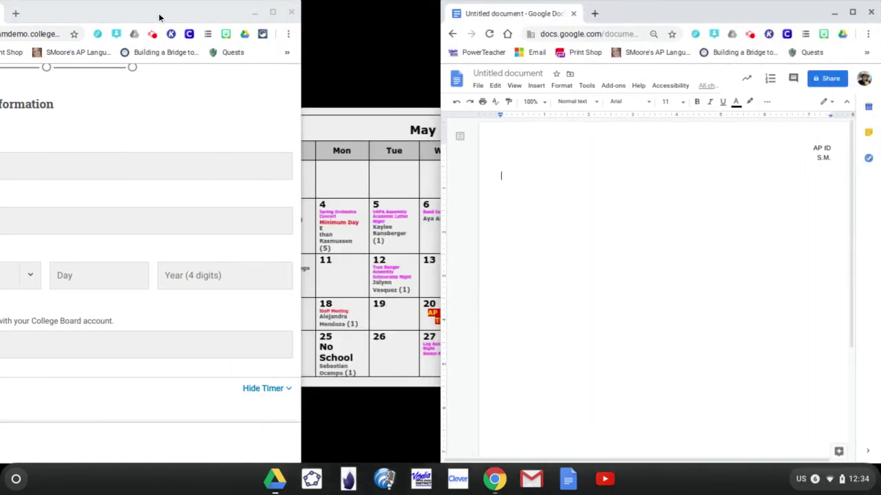
{"action": "left_click_drag", "start_coordinate": [159, 18], "coordinate": [298, 17]}
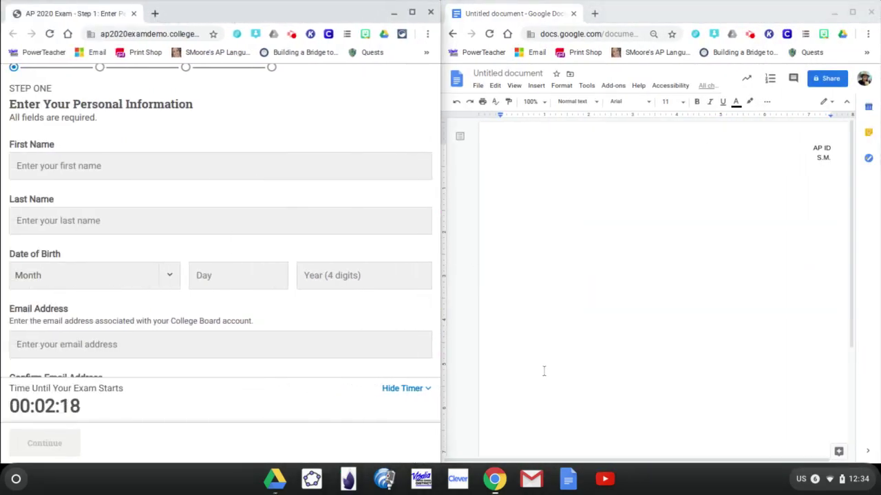
{"action": "left_click", "coordinate": [751, 39]}
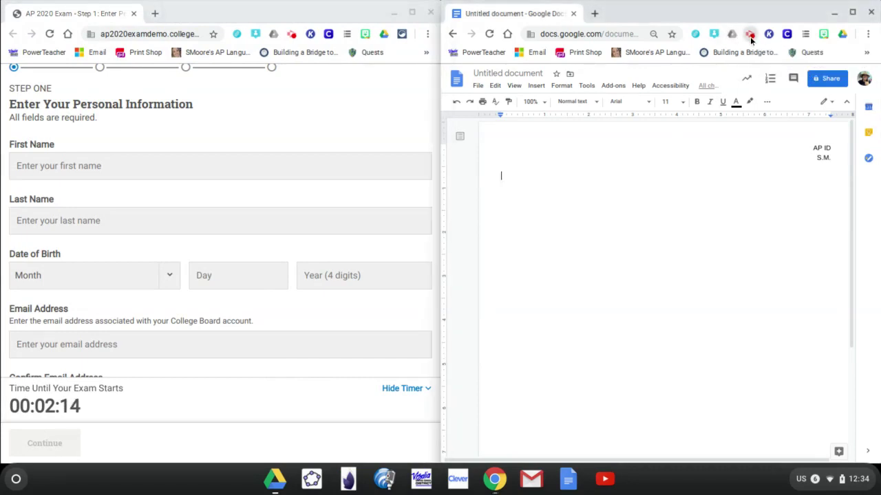